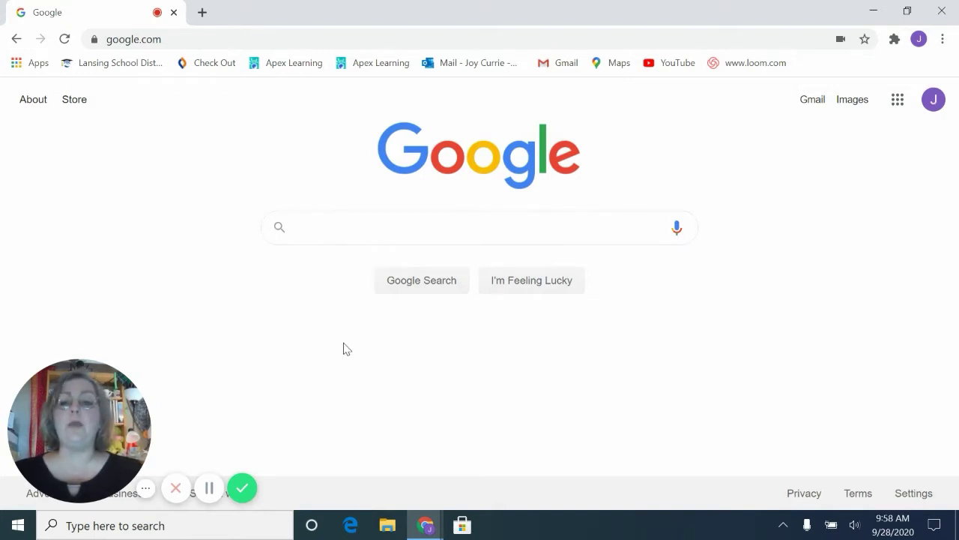
- Search Google for 'healthcare canada', bringing up the Healthcare in Canada Wikipedia result first
click(340, 231)
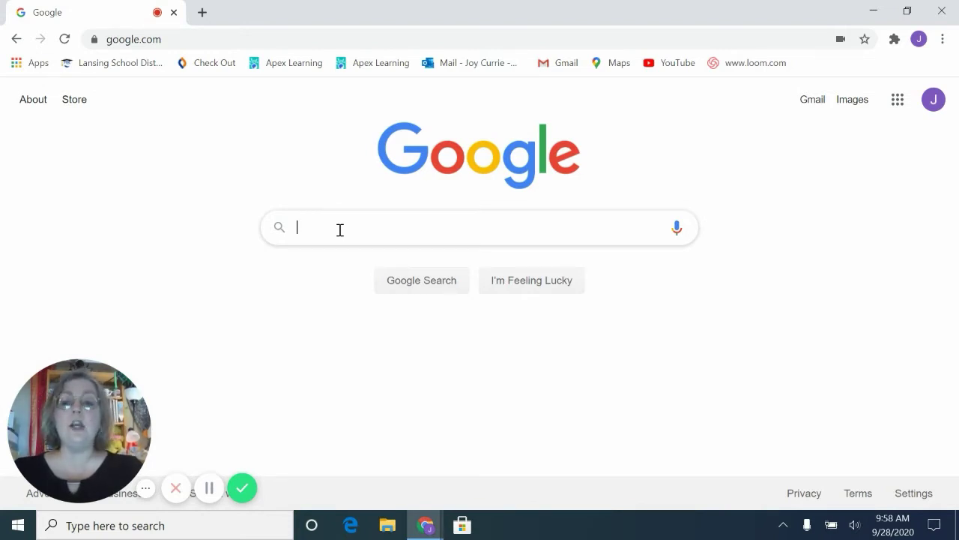
text(healthc)
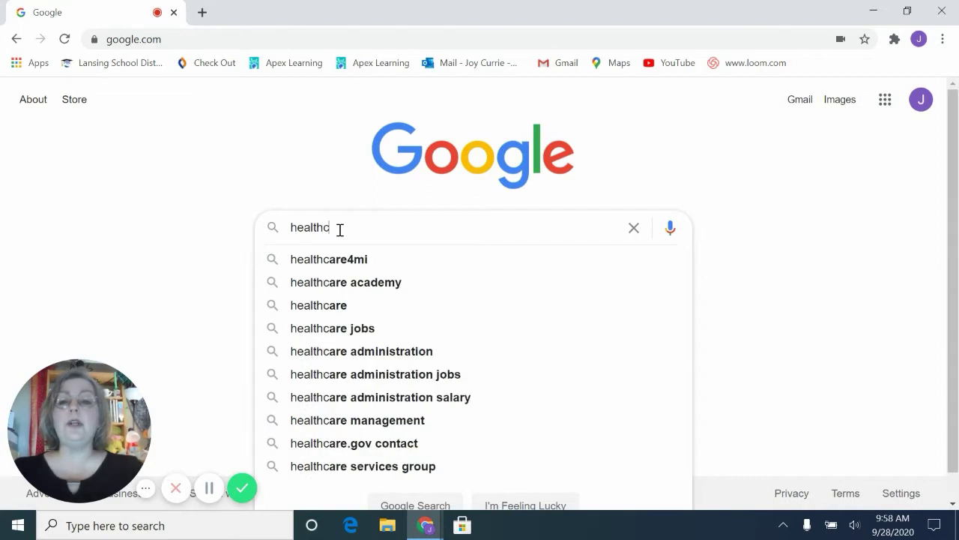
text(are ca)
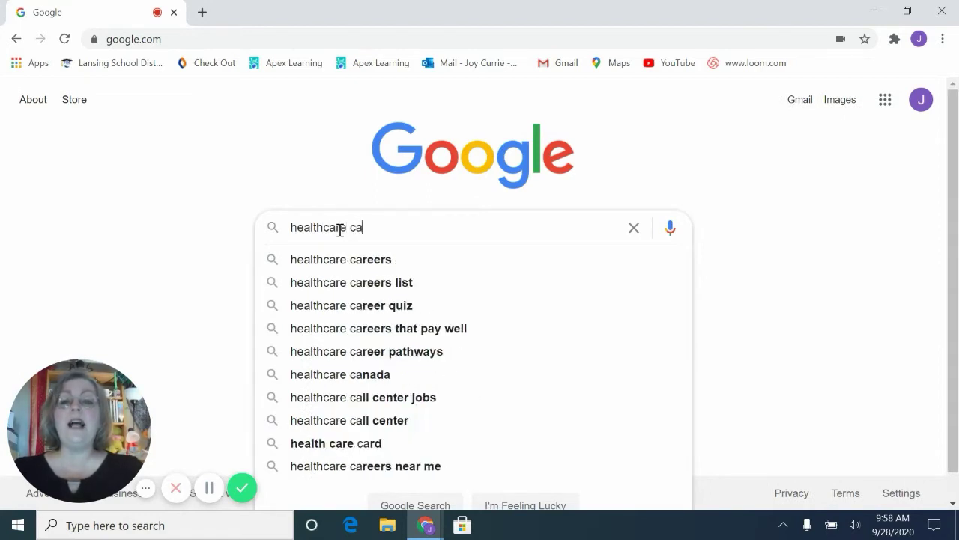
text(nada)
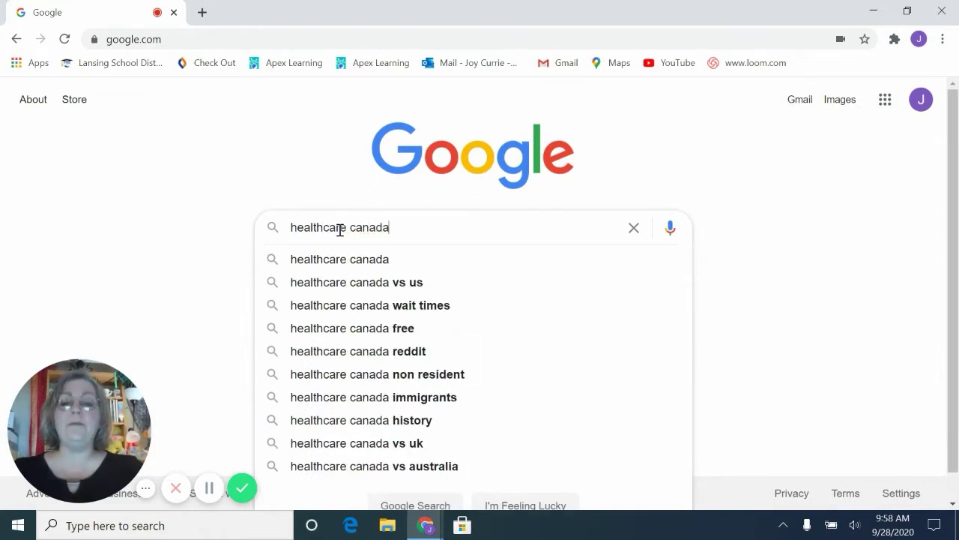
key(Return)
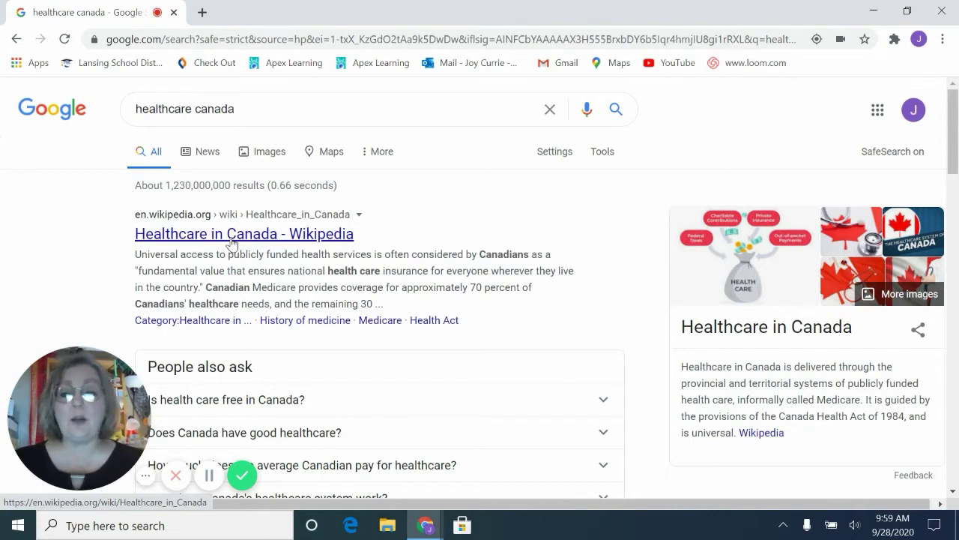
- Open the 'Healthcare in Canada - Wikipedia' result and scroll slightly toward its Contents box
click(231, 242)
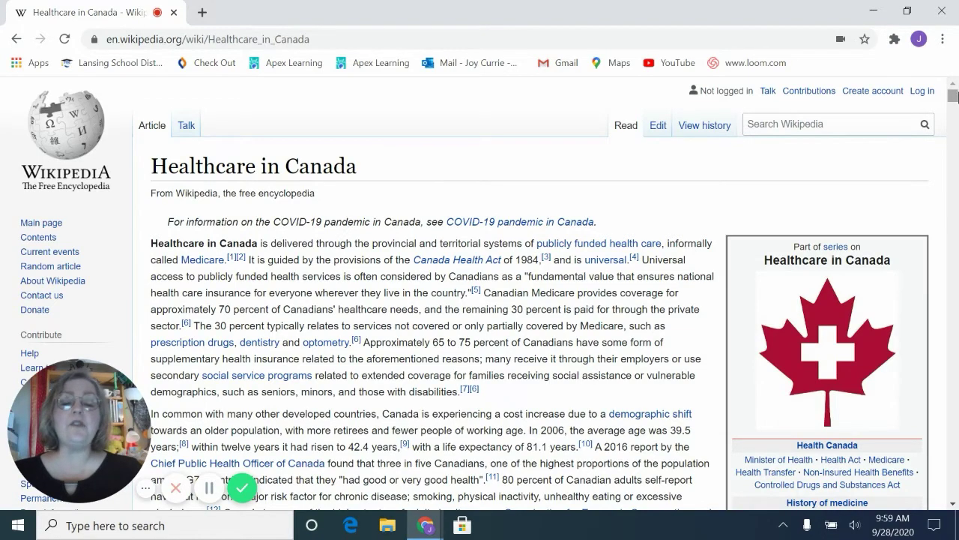
mouse_move(958, 95)
mouse_down()
mouse_move(956, 111)
mouse_move(953, 101)
mouse_up()
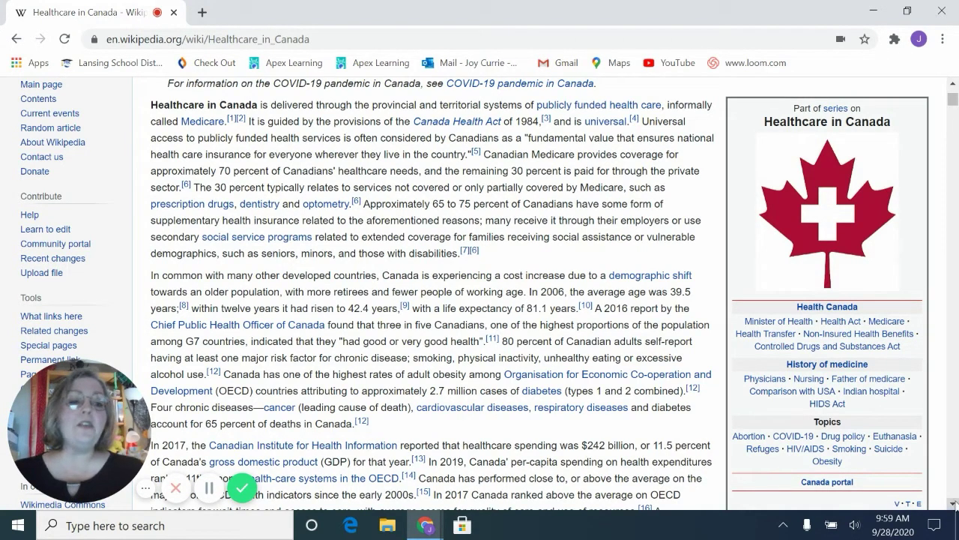
- Scroll down through the Healthcare in Canada article to its References list
scroll(954, 504, down, 10)
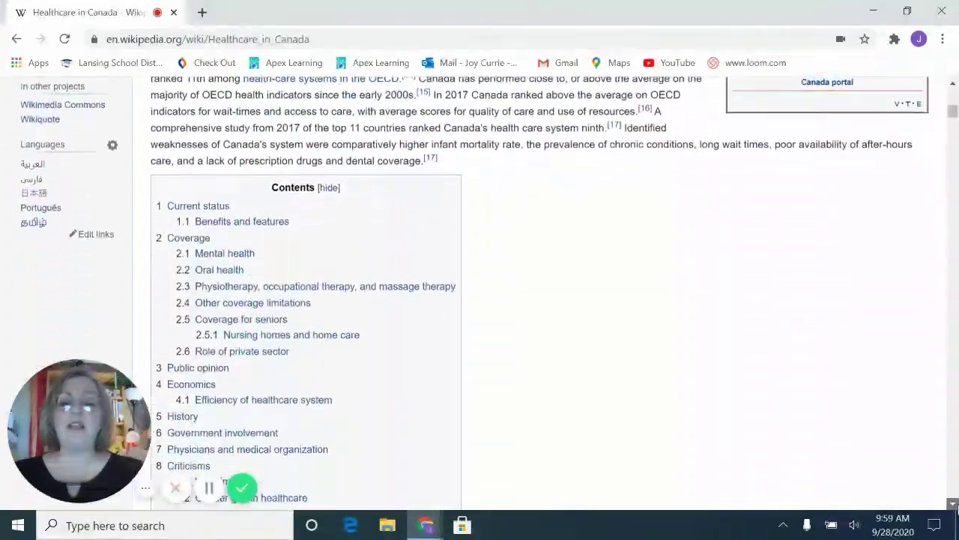
scroll(954, 505, down, 15)
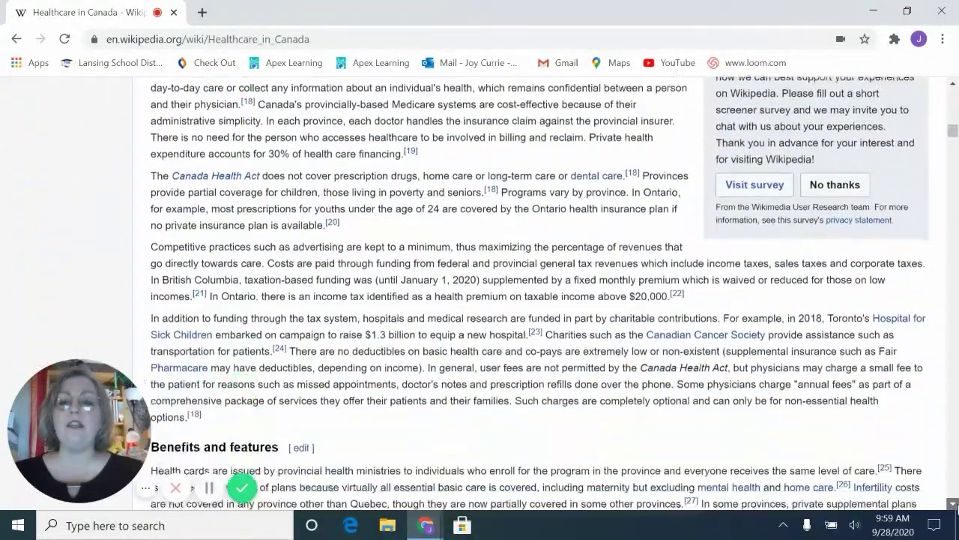
scroll(954, 505, down, 15)
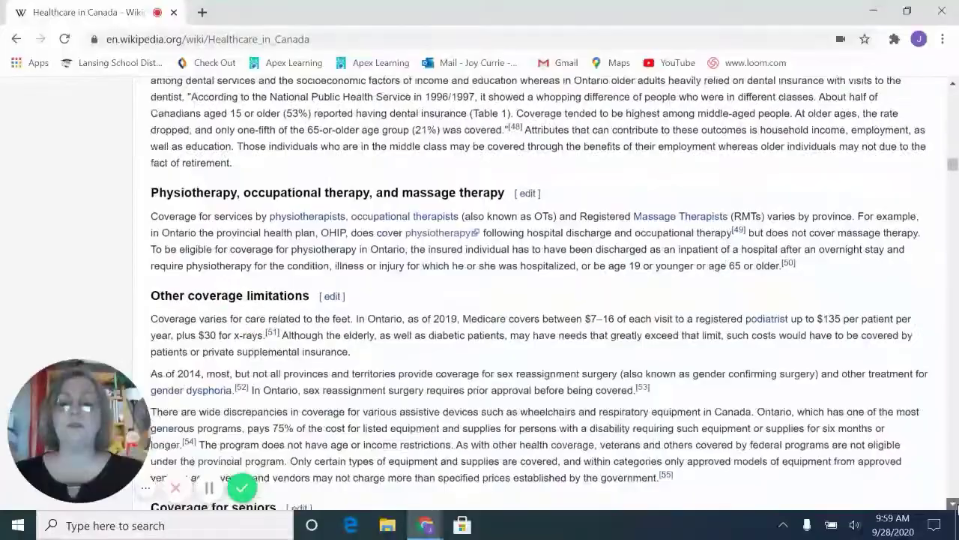
scroll(954, 504, down, 15)
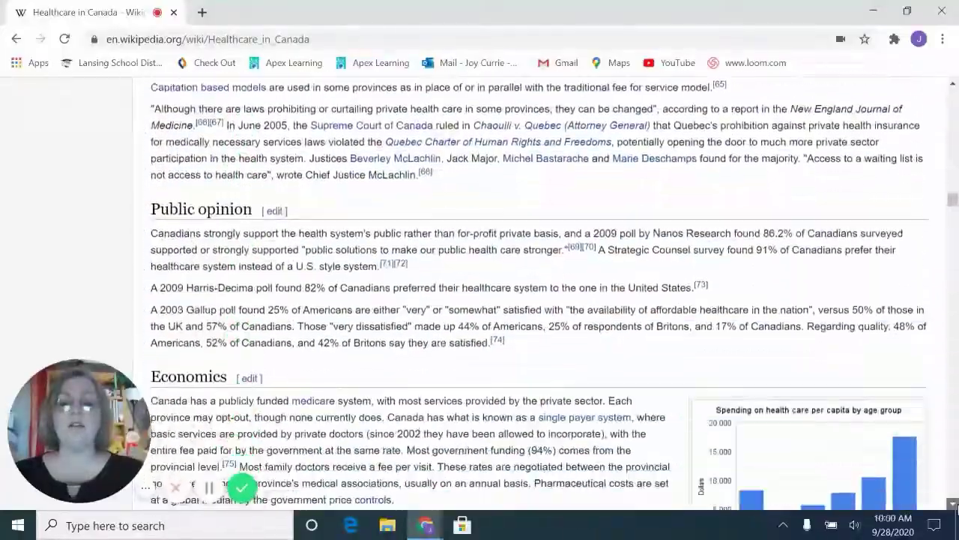
scroll(954, 504, down, 15)
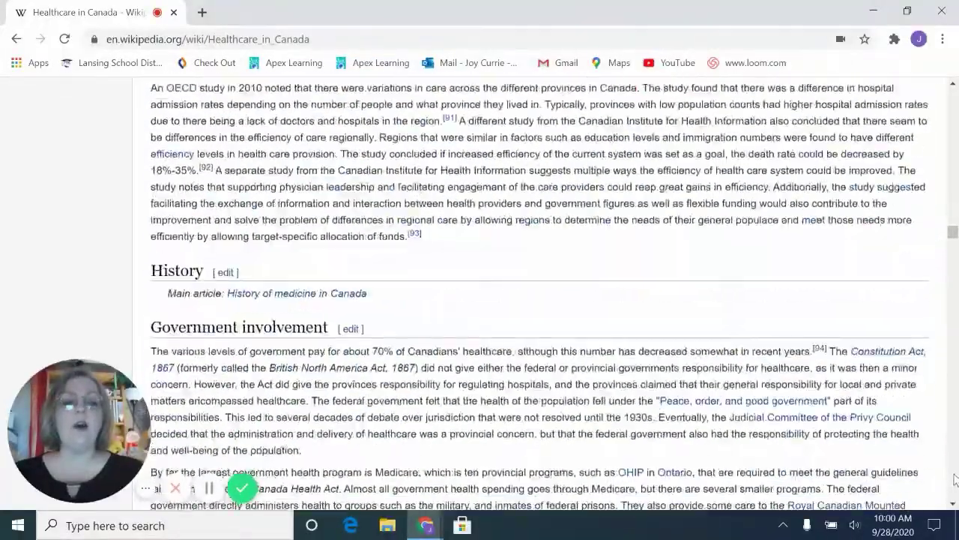
scroll(956, 479, down, 20)
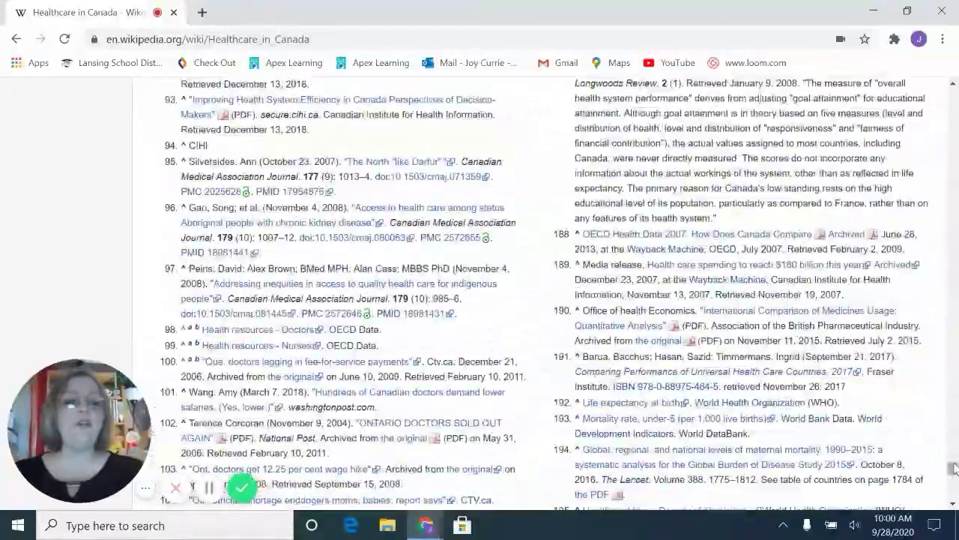
drag(954, 468, 952, 379)
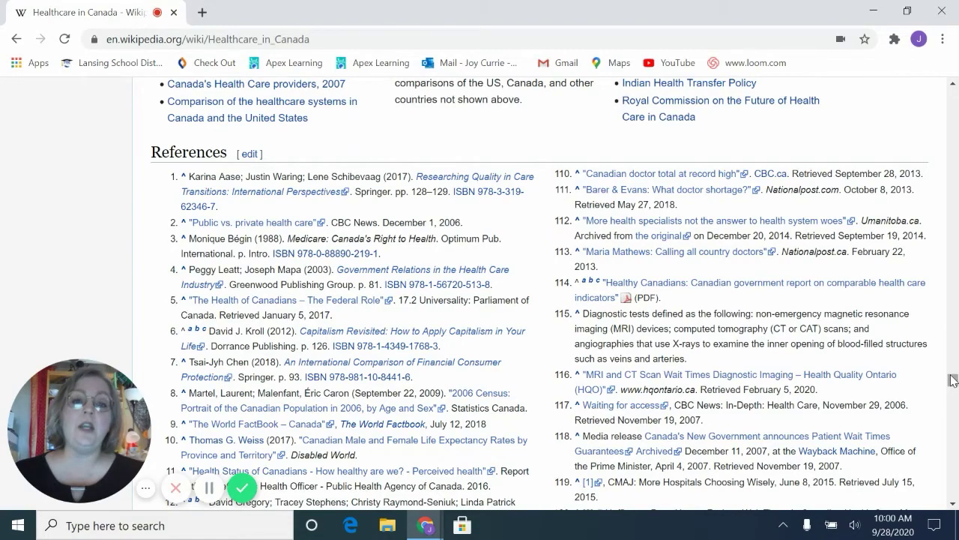
- Browse the references to entries 12–131, locating the Commonwealth Fund Survey 2016 citation
drag(951, 380, 952, 352)
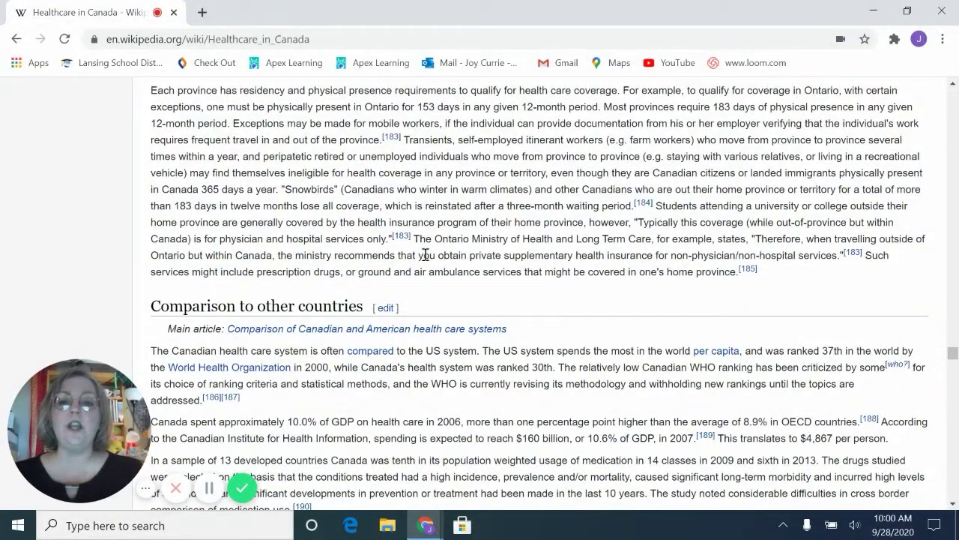
mouse_move(405, 240)
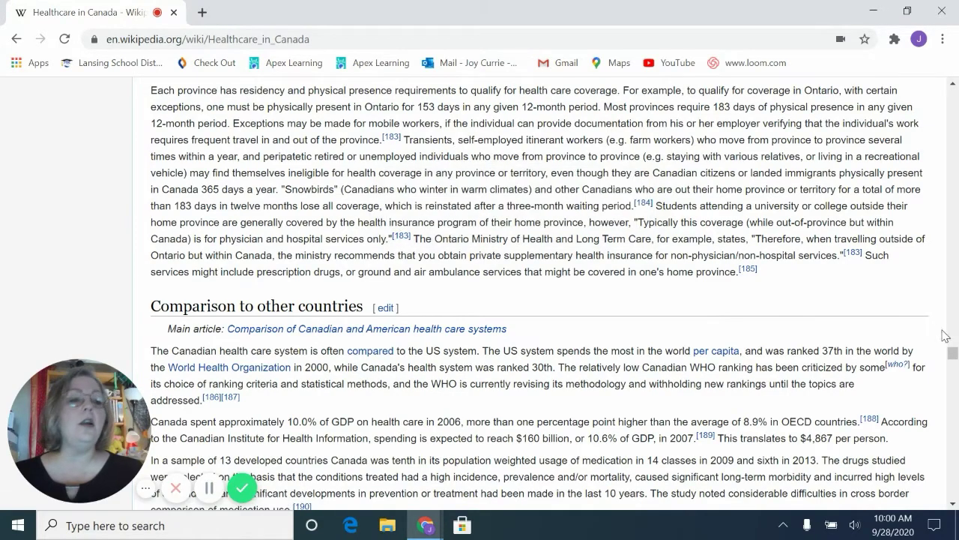
drag(951, 350, 954, 391)
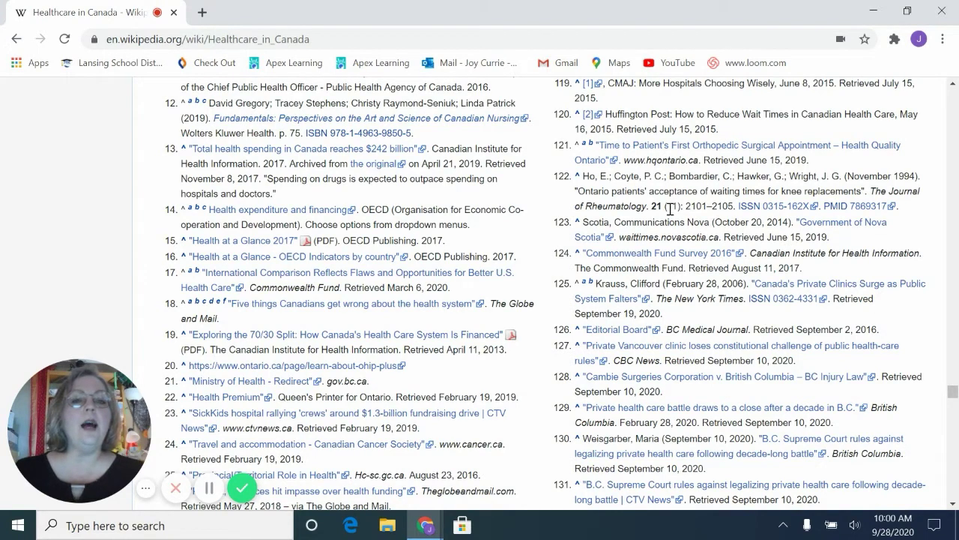
- Follow the Commonwealth Fund Survey 2016 reference to its CIHI page and skim the overview
click(636, 258)
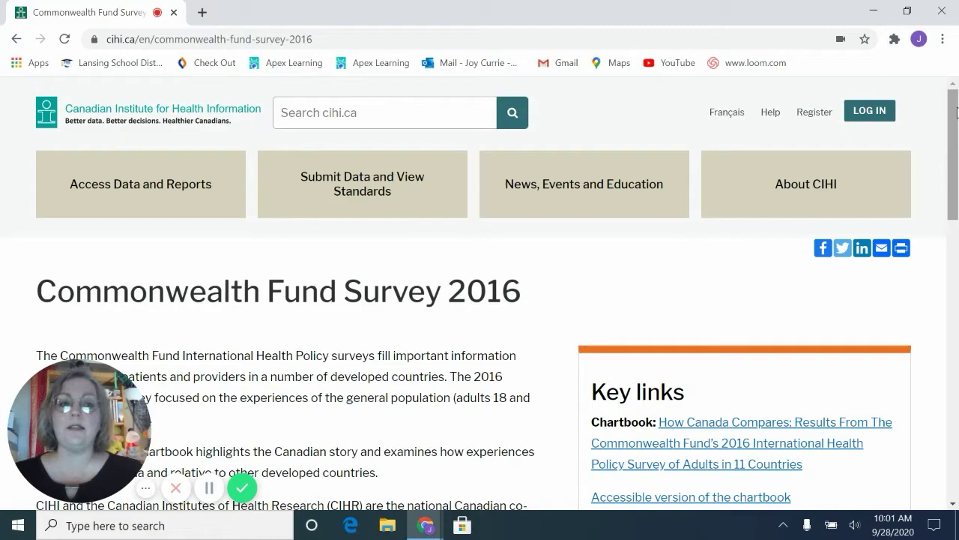
drag(956, 111, 956, 191)
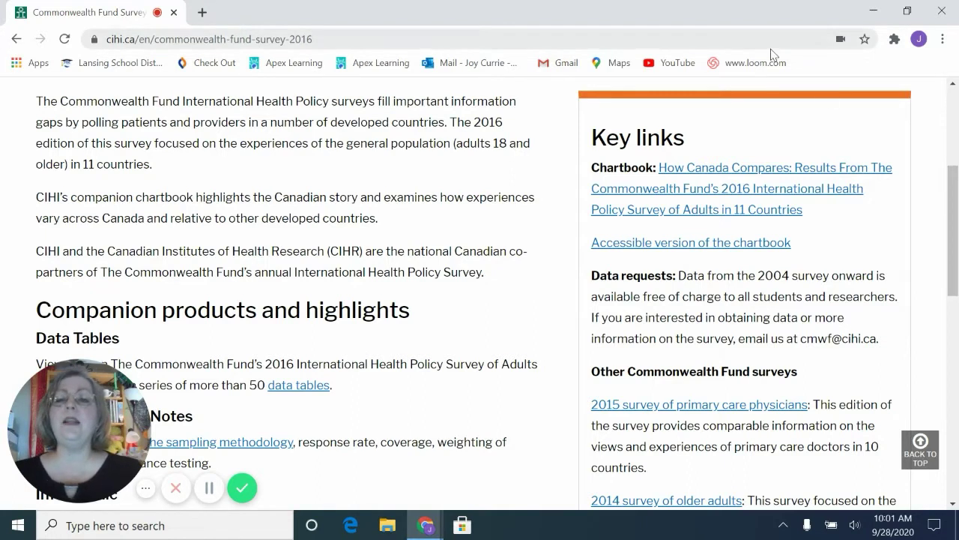
click(368, 37)
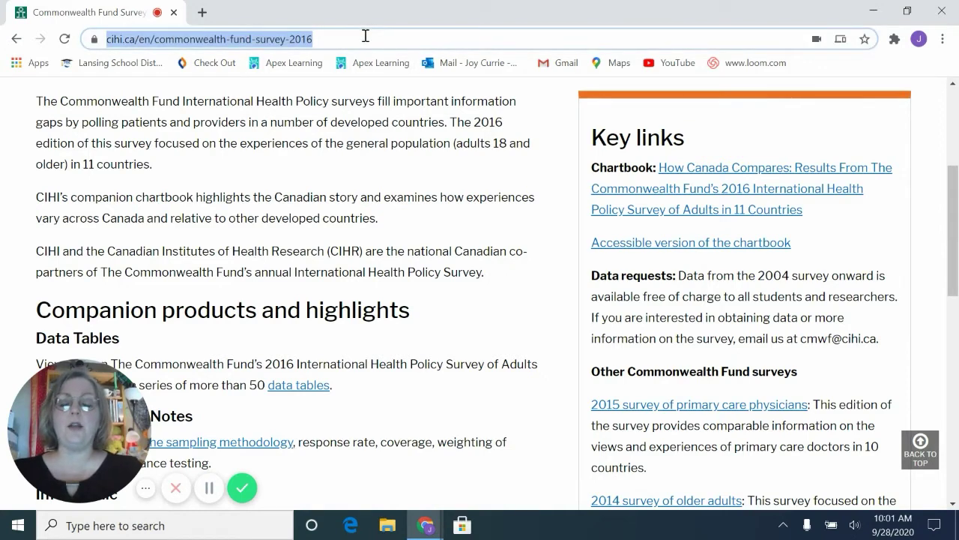
- Go to google.com and start typing the 'healthcare crisis' search query
text(google.com)
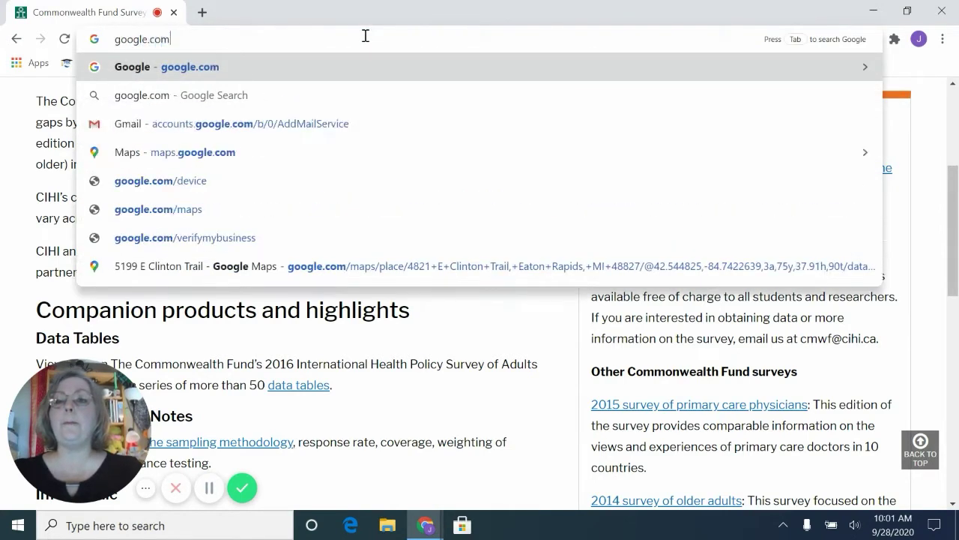
key(Return)
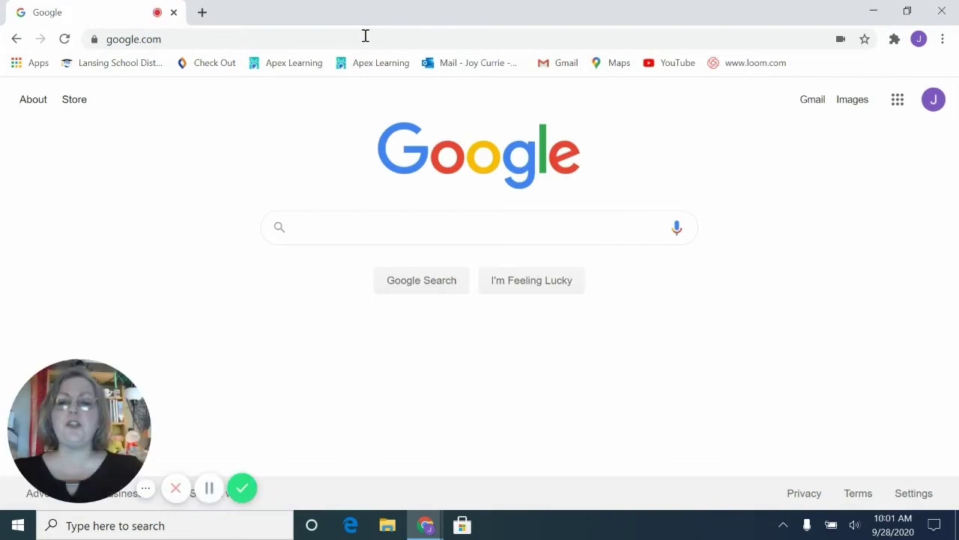
text(healt)
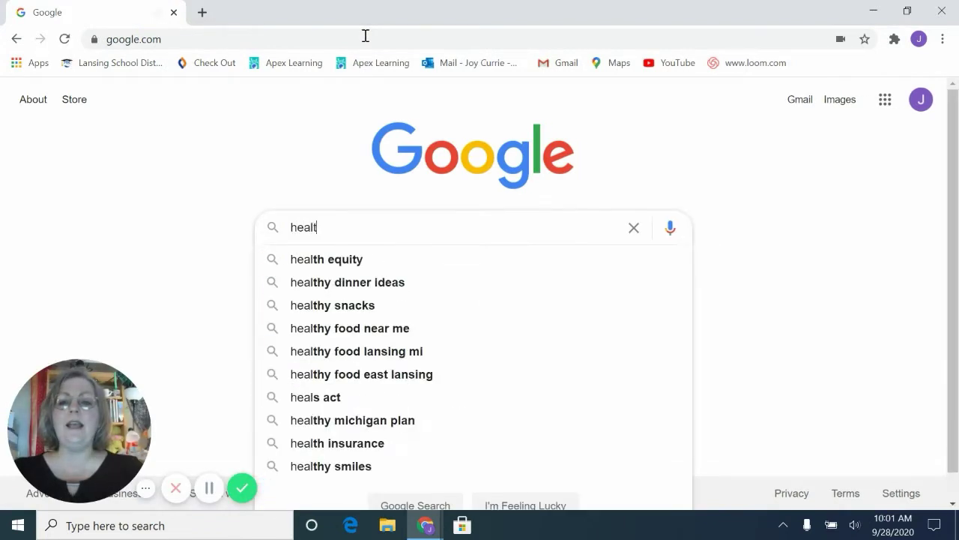
text(hcare crs)
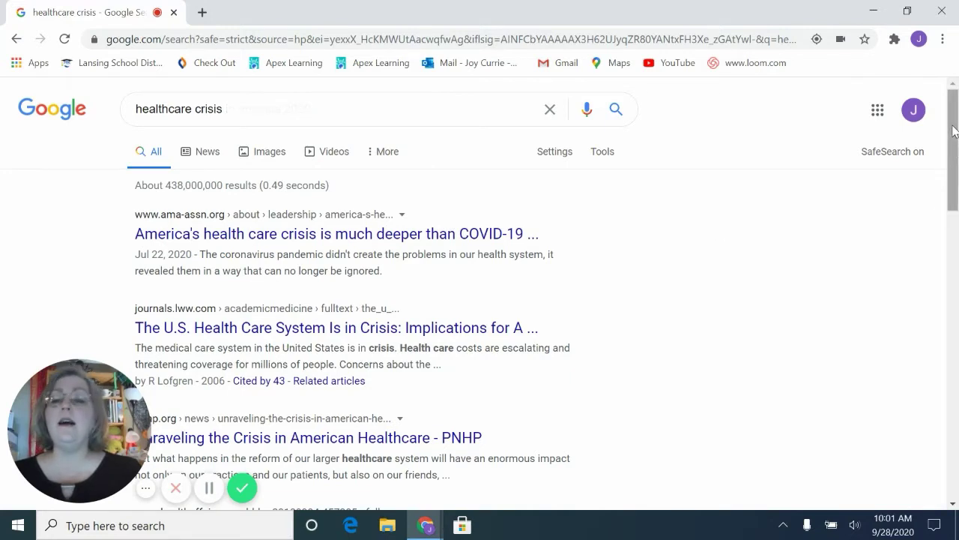
mouse_move(953, 126)
mouse_down()
mouse_move(956, 183)
mouse_move(957, 137)
mouse_up()
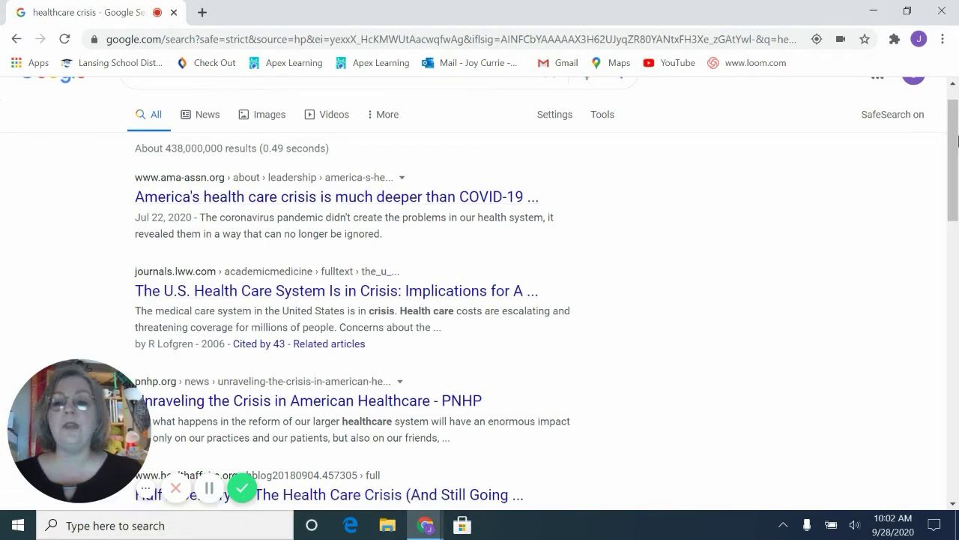
drag(953, 109, 954, 212)
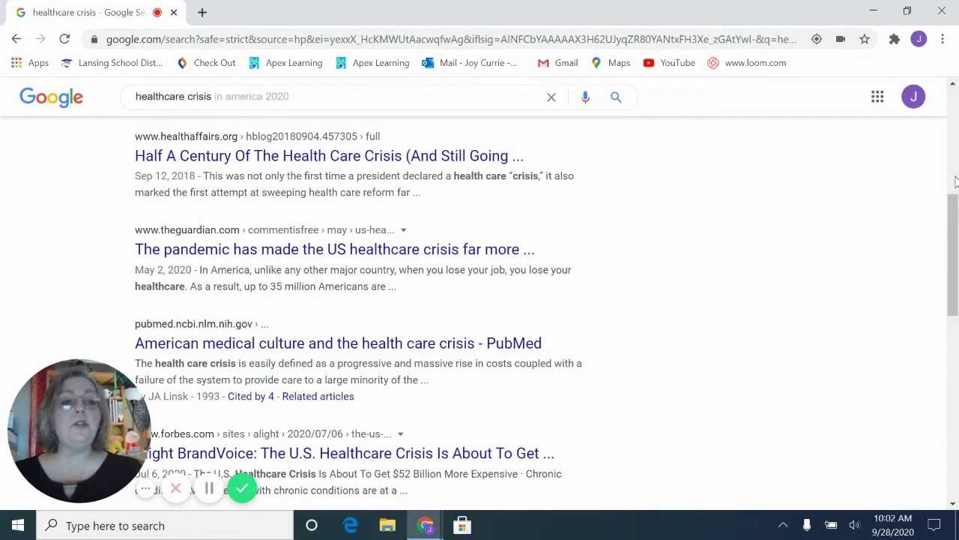
drag(954, 204, 953, 271)
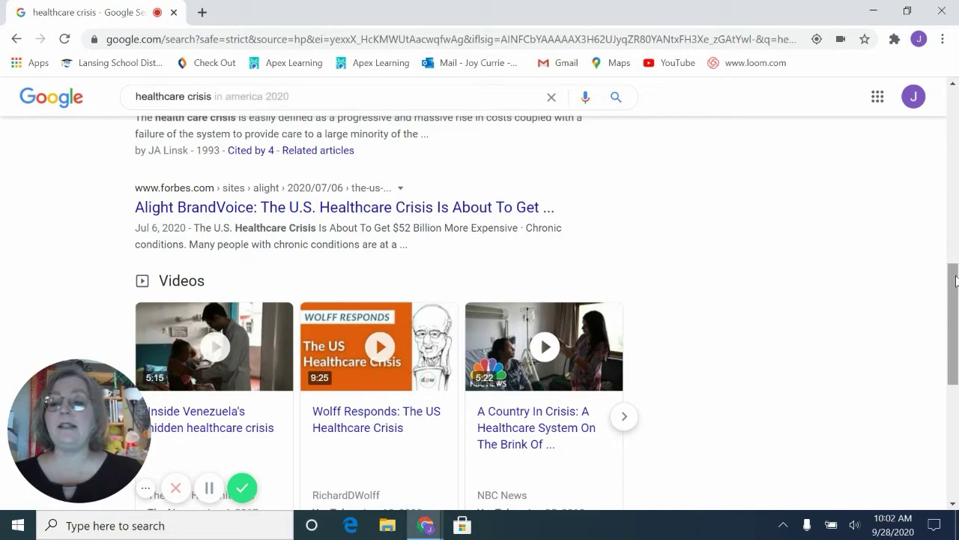
drag(955, 281, 955, 394)
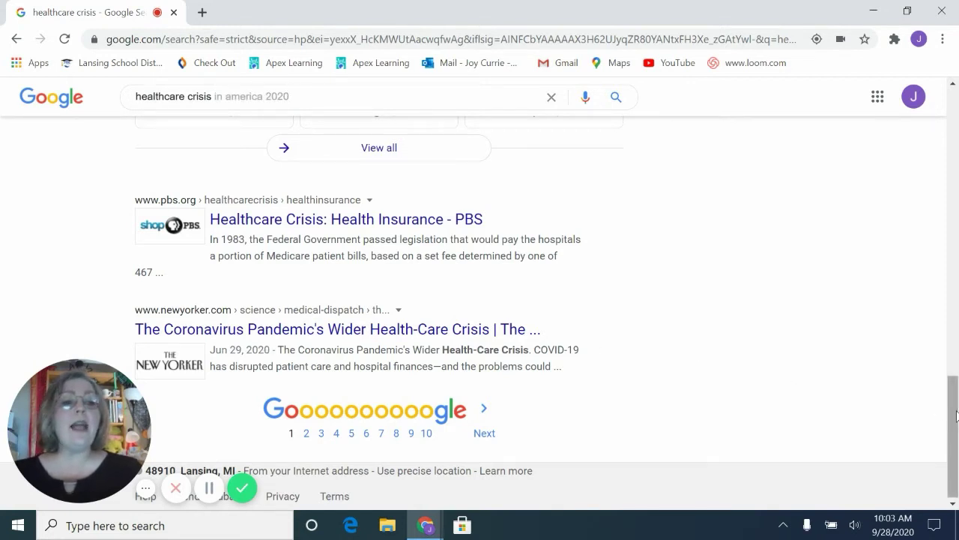
drag(957, 417, 957, 92)
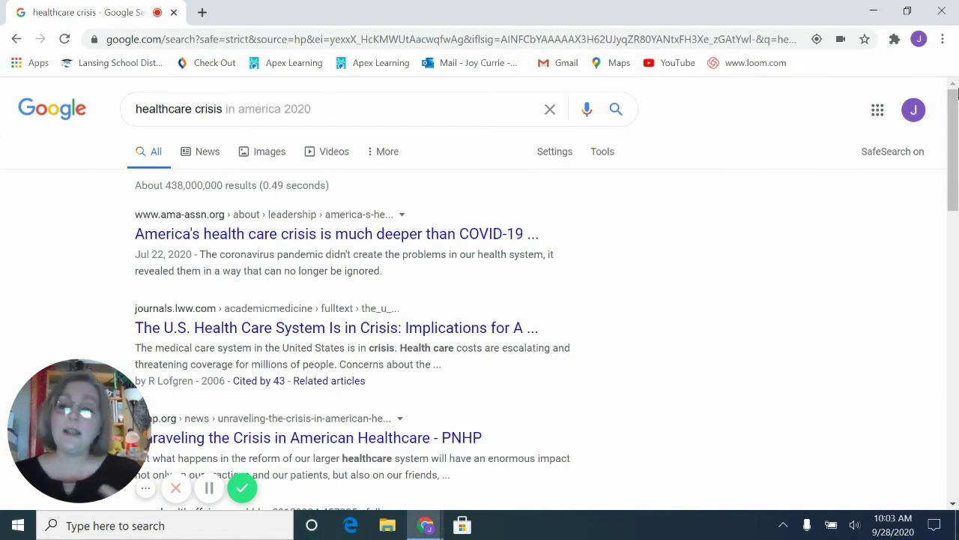
- Navigate to the Google Scholar site by entering its address
click(306, 39)
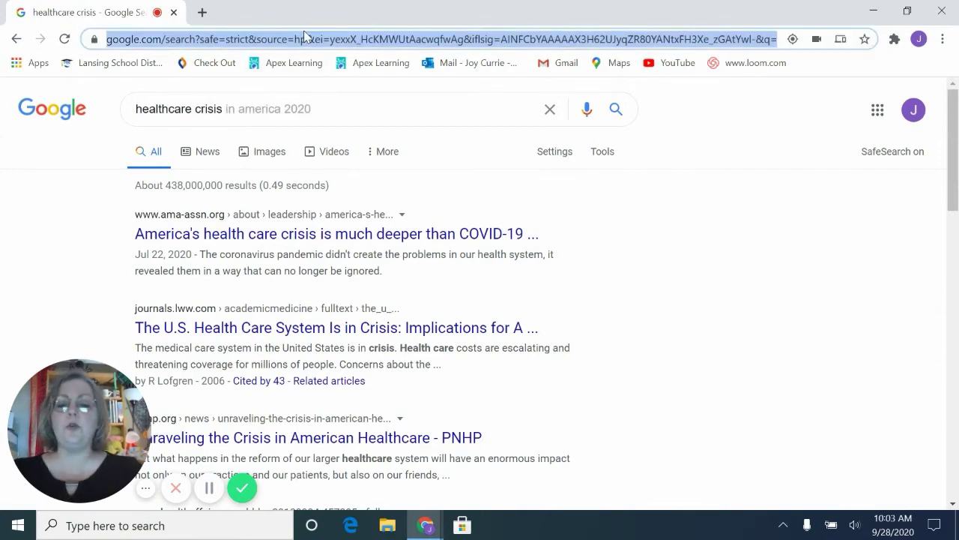
text(scholar)
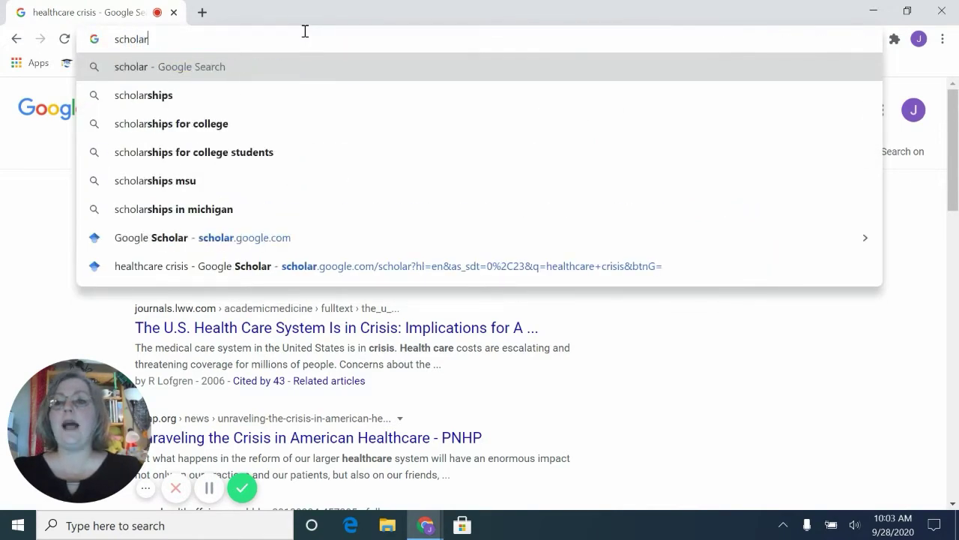
key(BackSpace)
key(BackSpace)
key(BackSpace)
key(BackSpace)
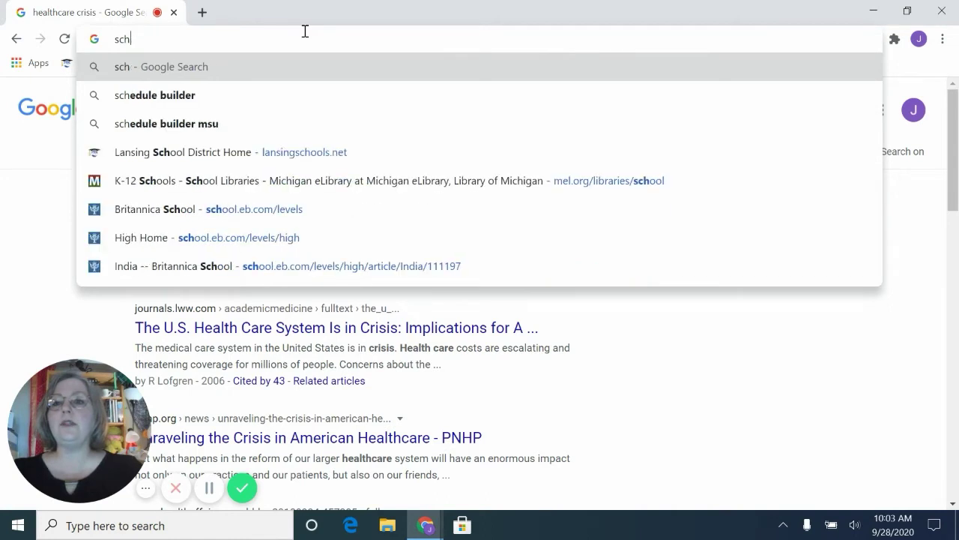
key(BackSpace)
text(ho)
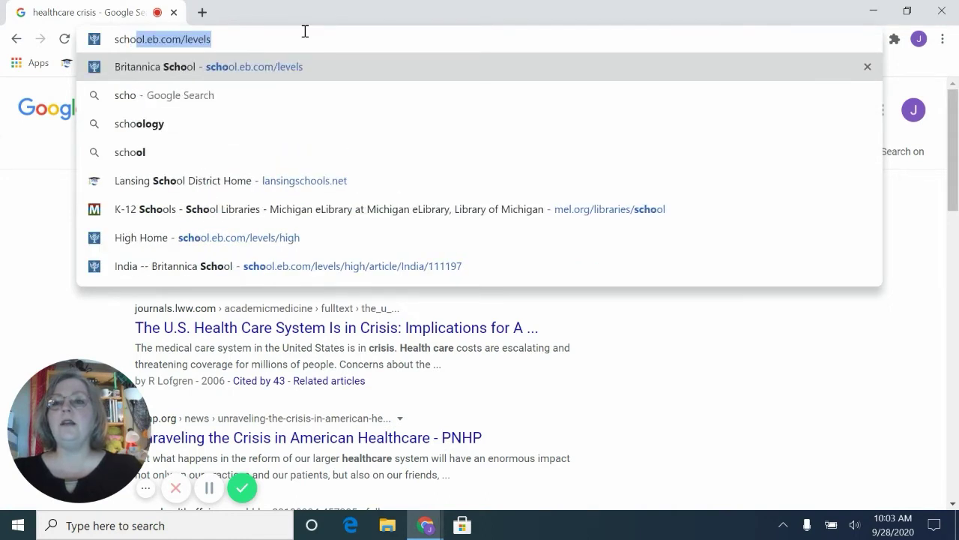
key(BackSpace)
key(BackSpace)
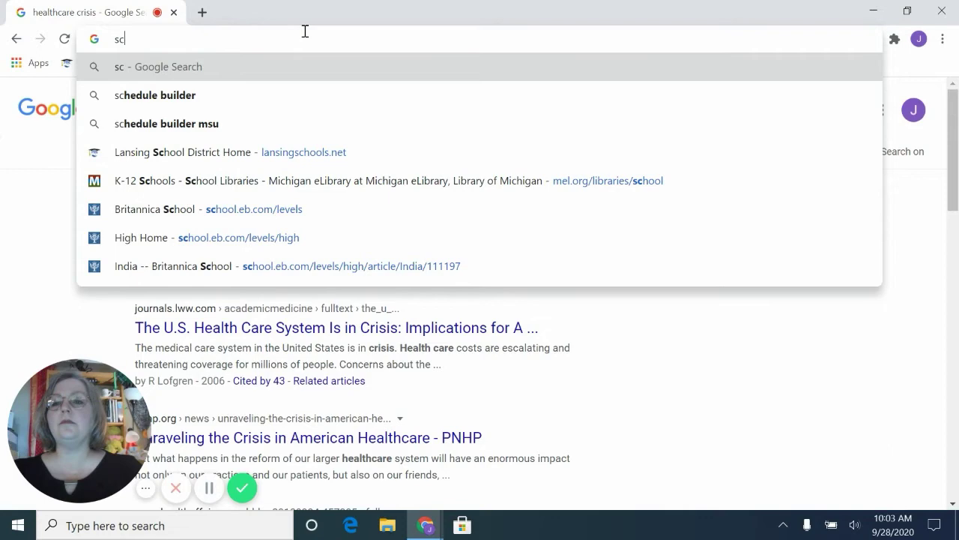
text(ola)
key(BackSpace)
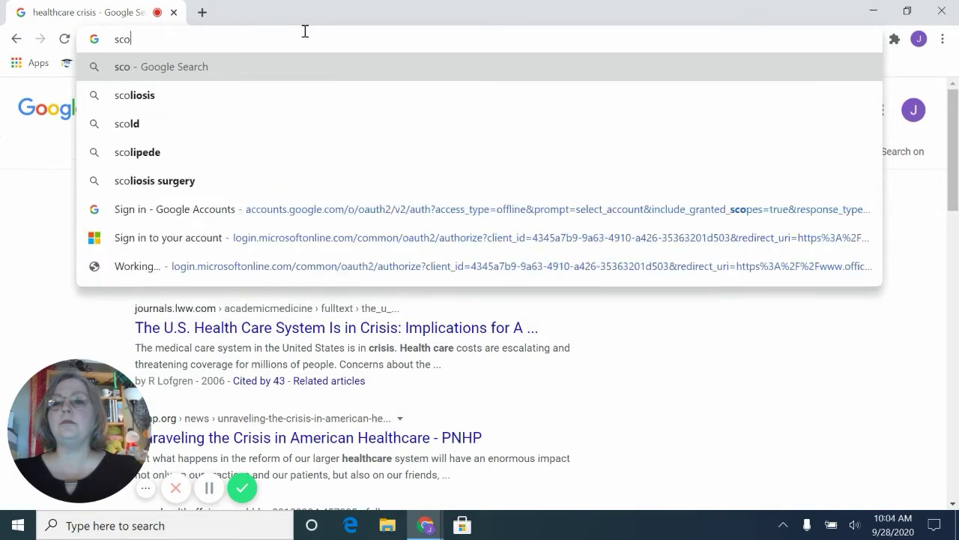
key(BackSpace)
key(BackSpace)
text(ho)
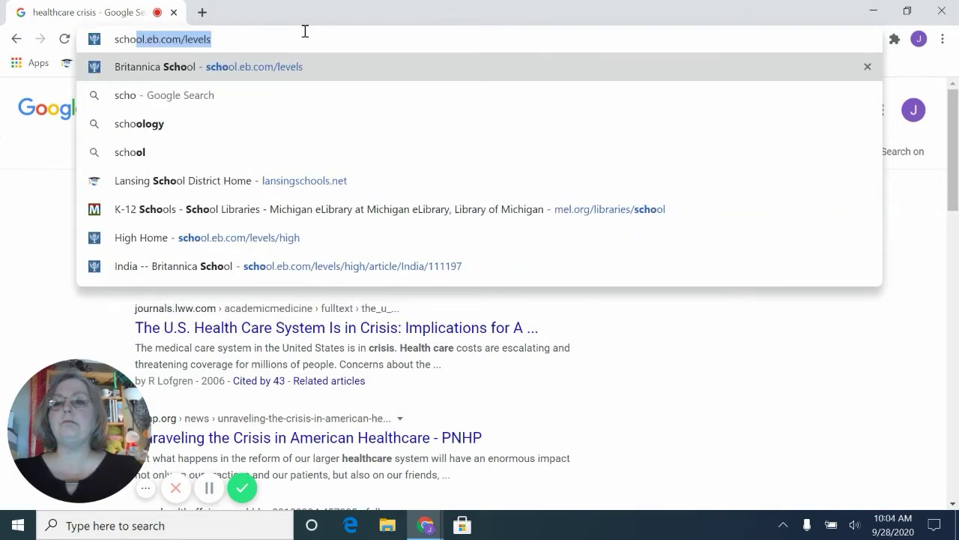
text(l)
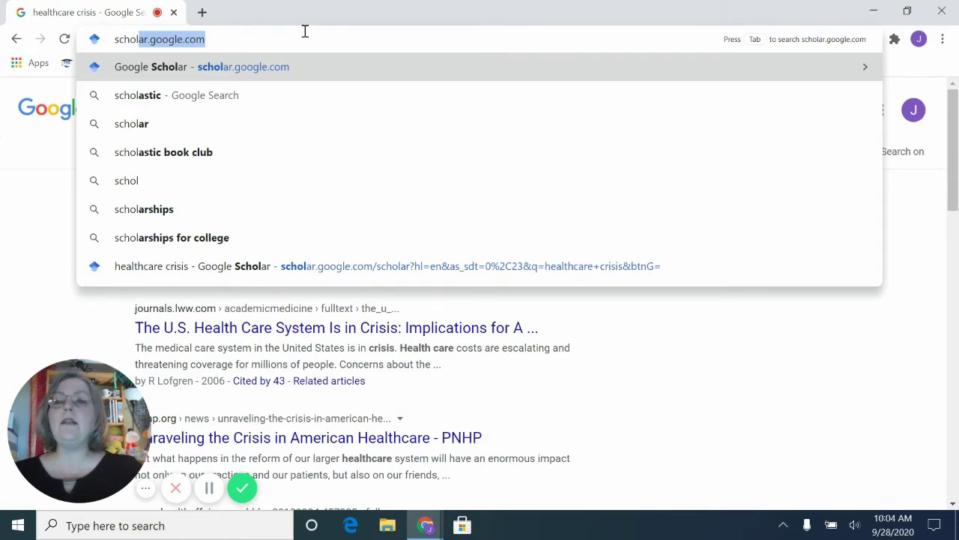
key(Return)
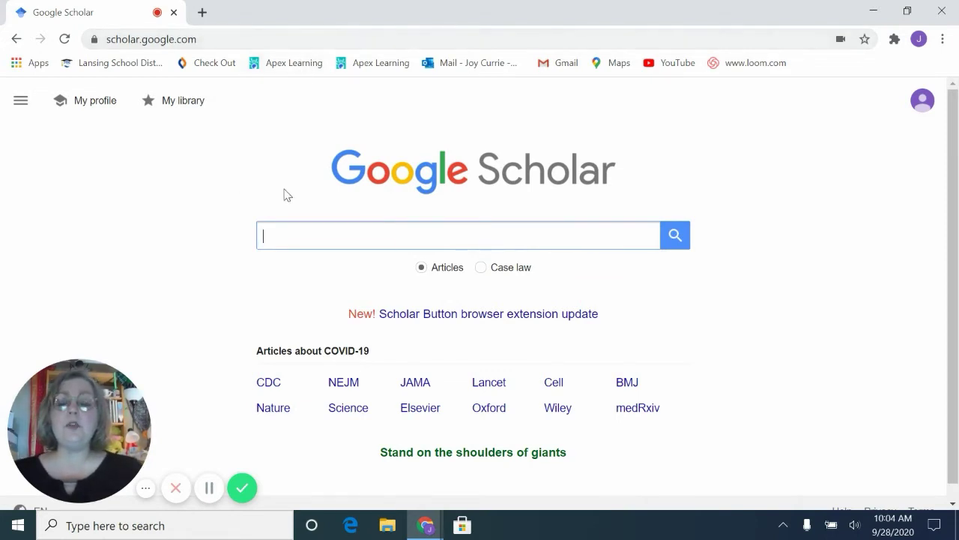
- Search Google Scholar for 'healthcare crisis'
click(291, 244)
text(he)
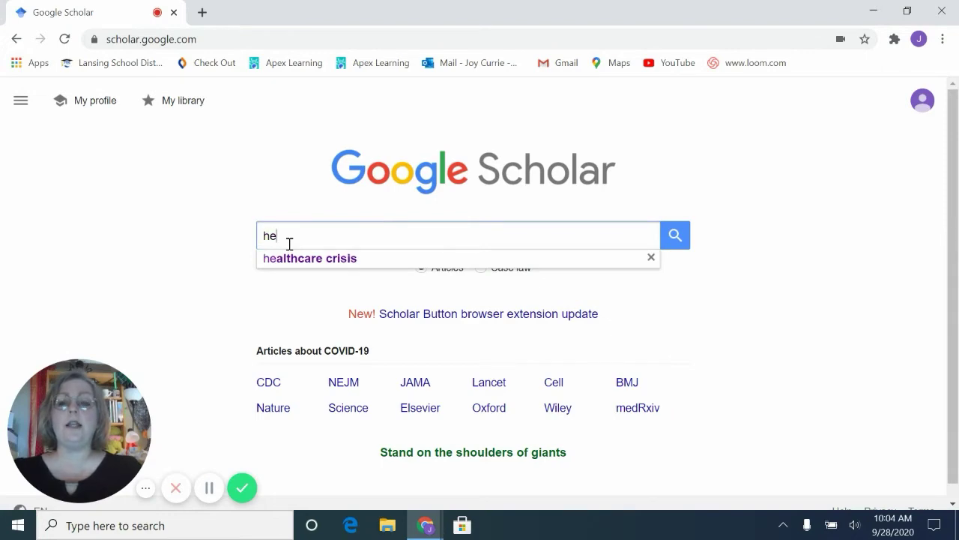
key(BackSpace)
text(ealth)
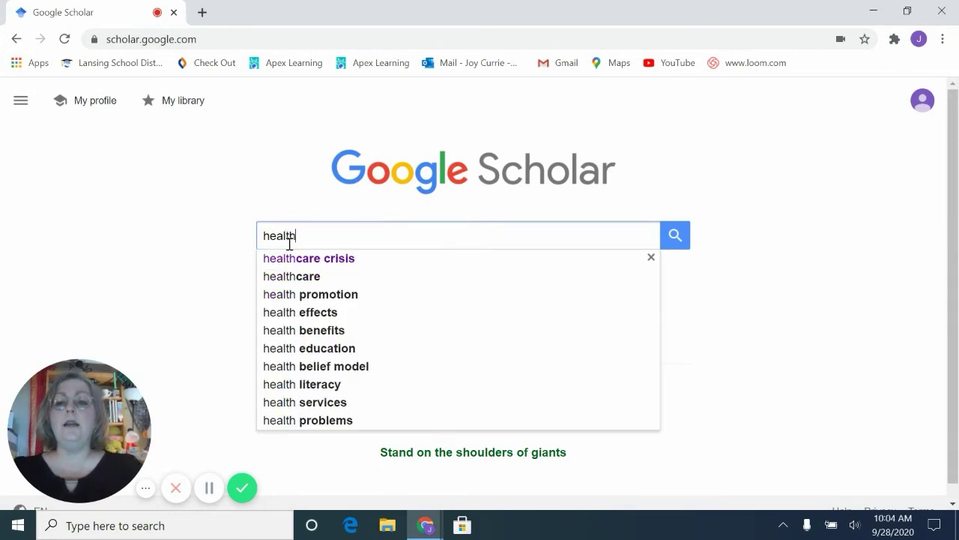
text(care crisis)
key(Return)
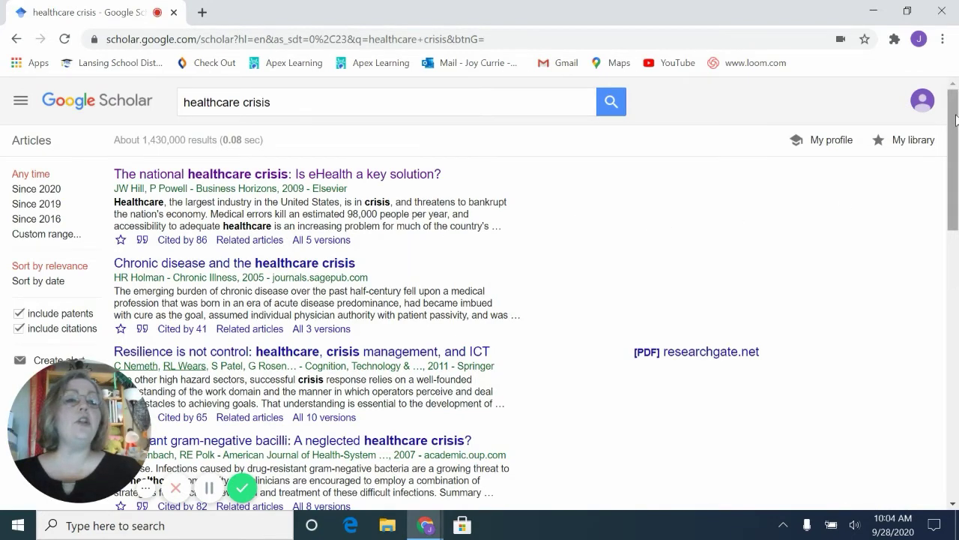
mouse_move(956, 120)
mouse_down()
mouse_move(956, 197)
mouse_move(957, 143)
mouse_up()
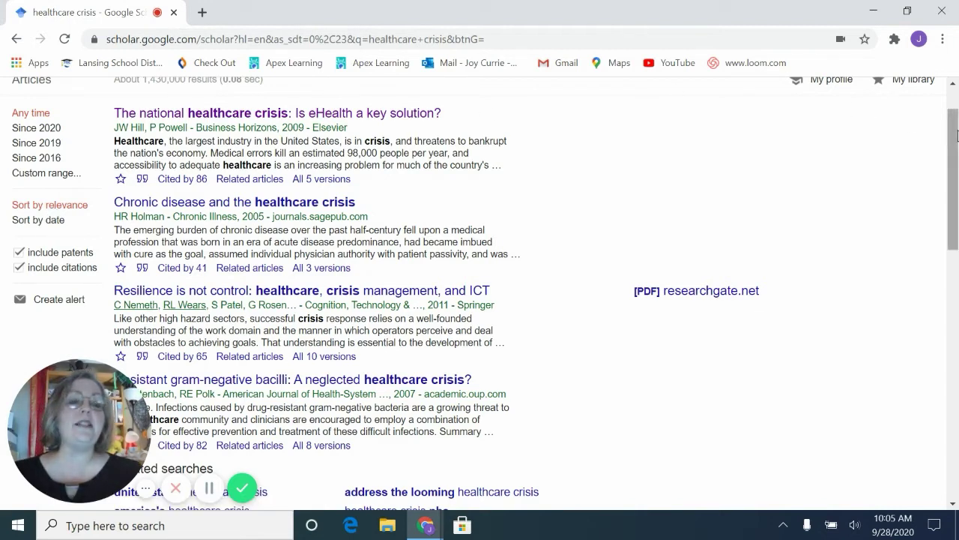
drag(956, 135, 956, 95)
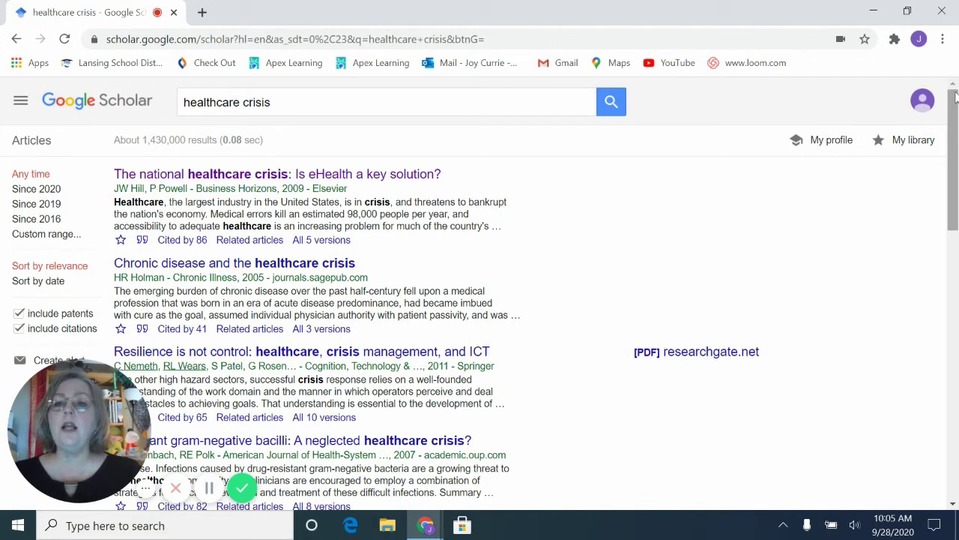
- Go to google.com, search for 'healthcare' and scroll down through the results
click(292, 39)
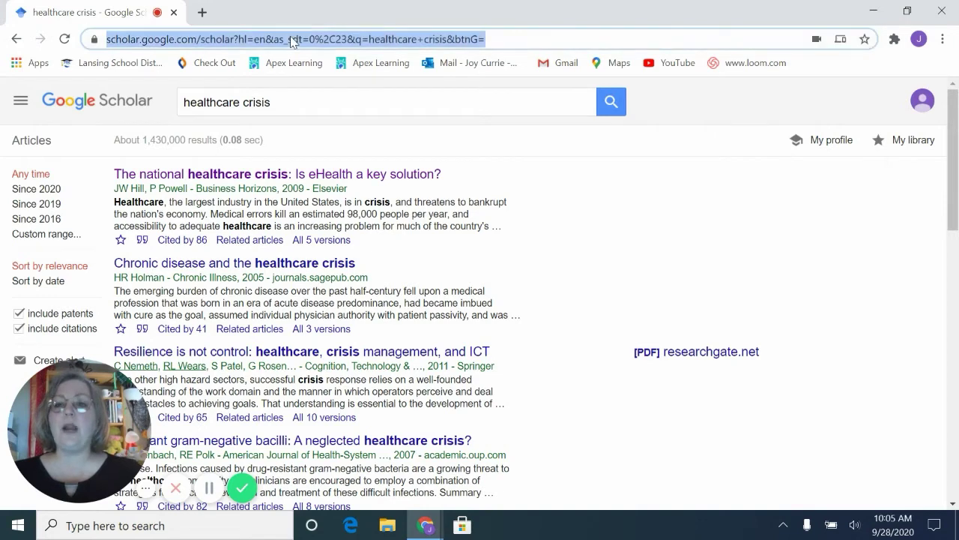
text(google.c)
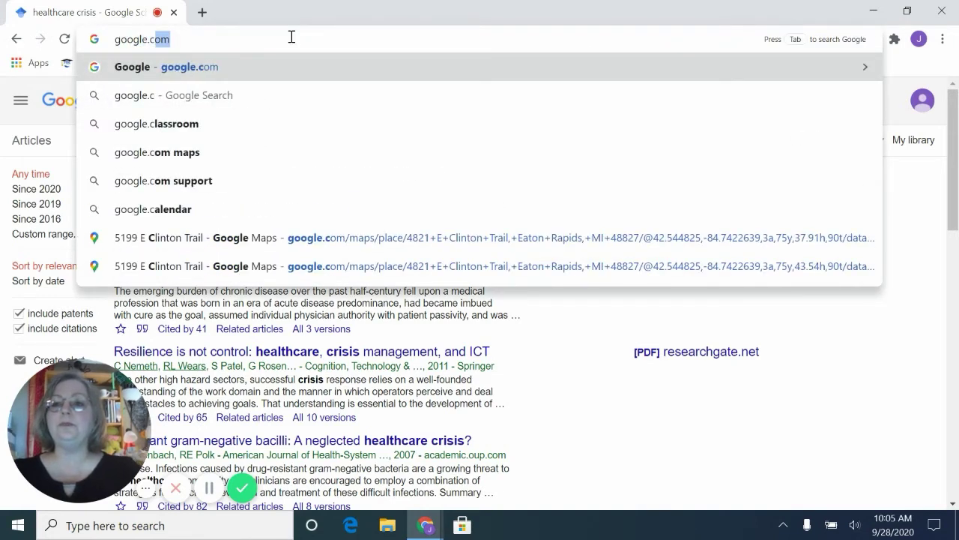
key(Return)
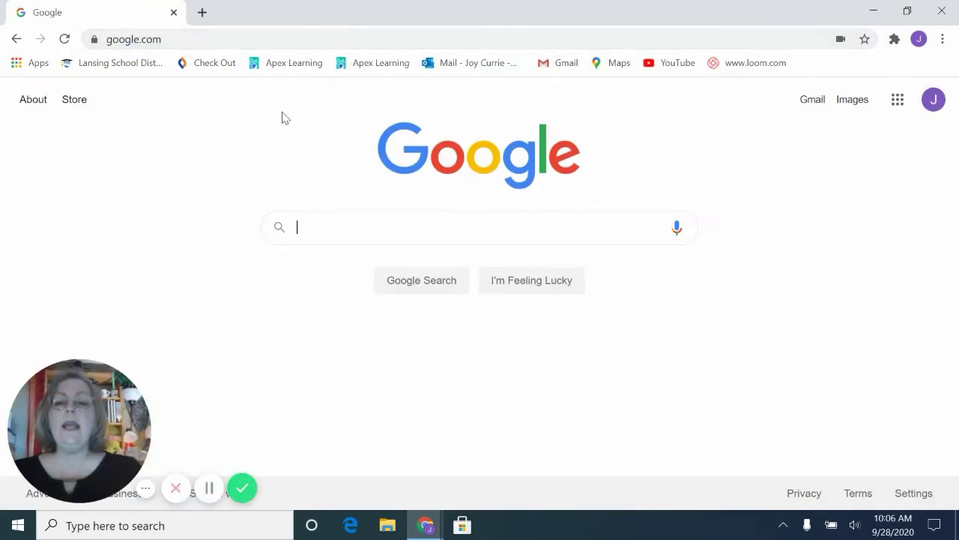
text(halth)
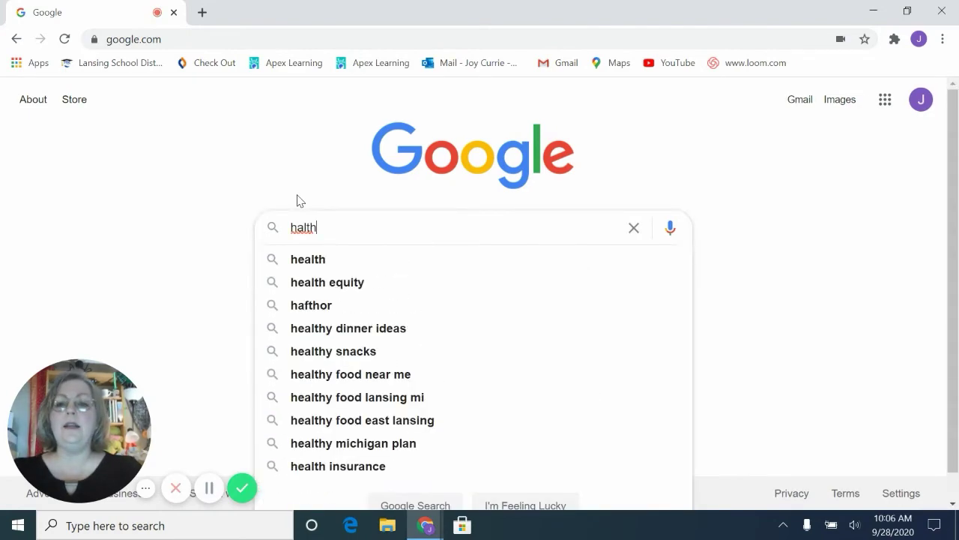
key(BackSpace)
key(BackSpace)
key(BackSpace)
text(ealth)
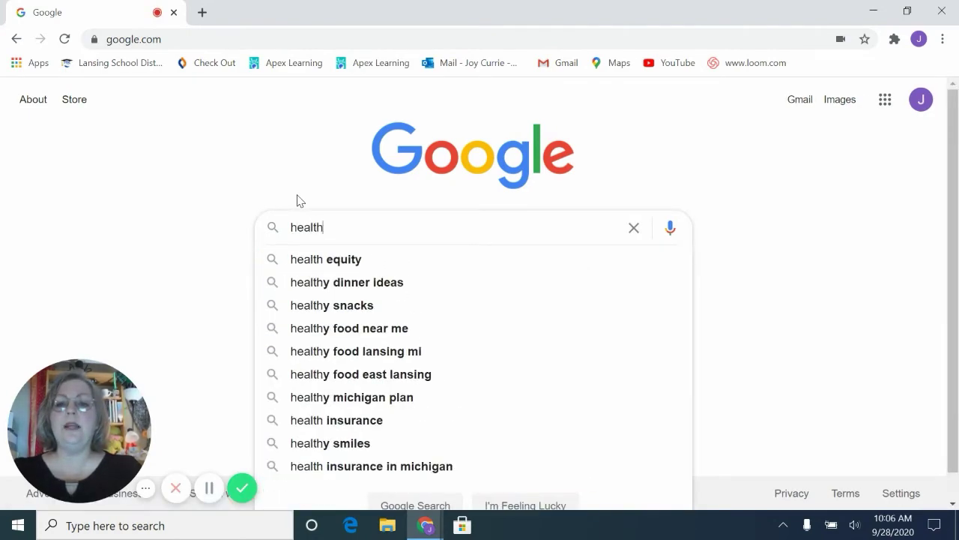
text(care)
key(Return)
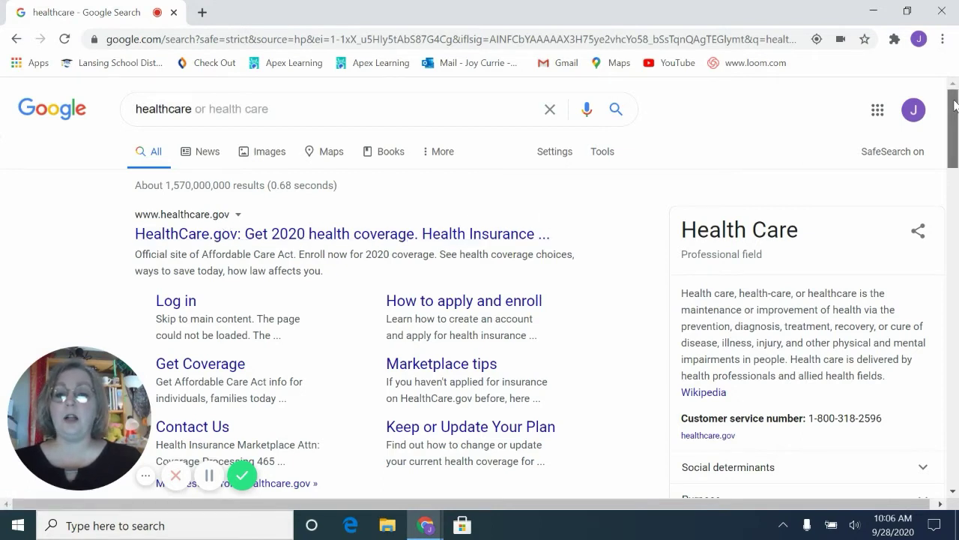
drag(955, 105, 957, 191)
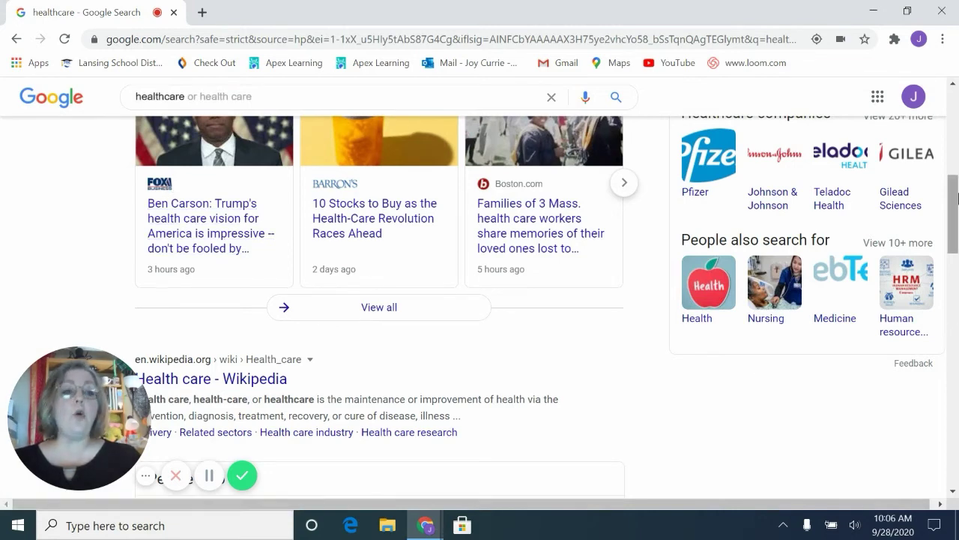
drag(957, 196, 957, 374)
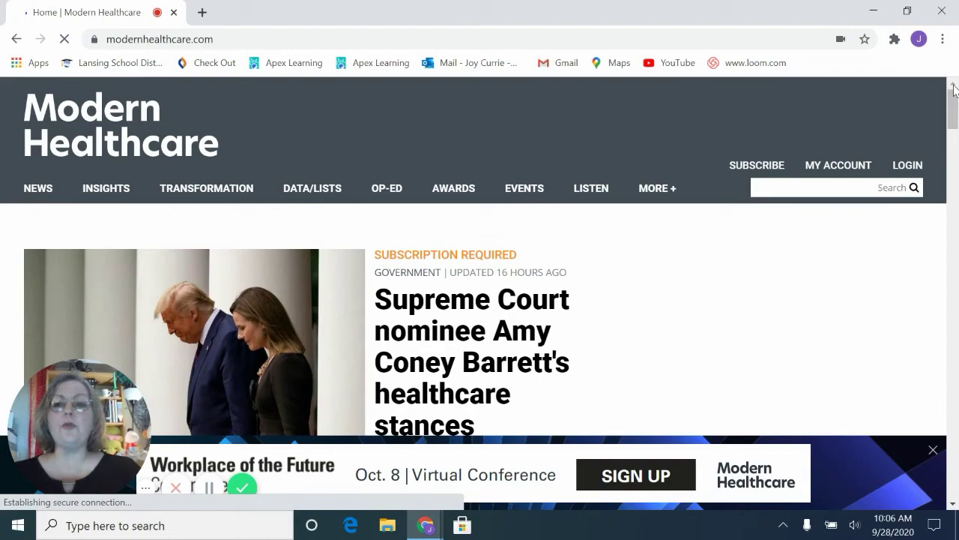
- Scroll the Modern Healthcare home page down to its footer links
drag(954, 101, 955, 477)
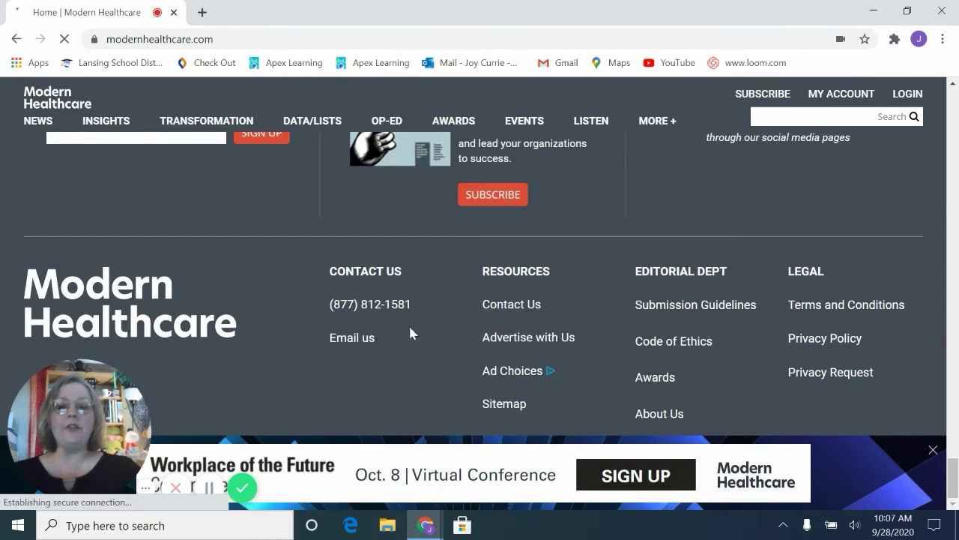
- Open the About Us link under Editorial Dept in Modern Healthcare's footer
click(666, 419)
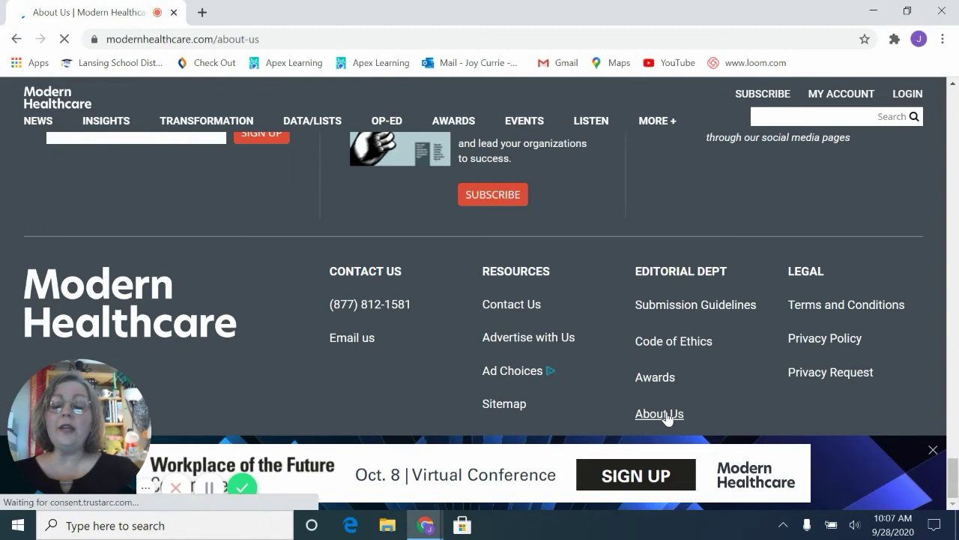